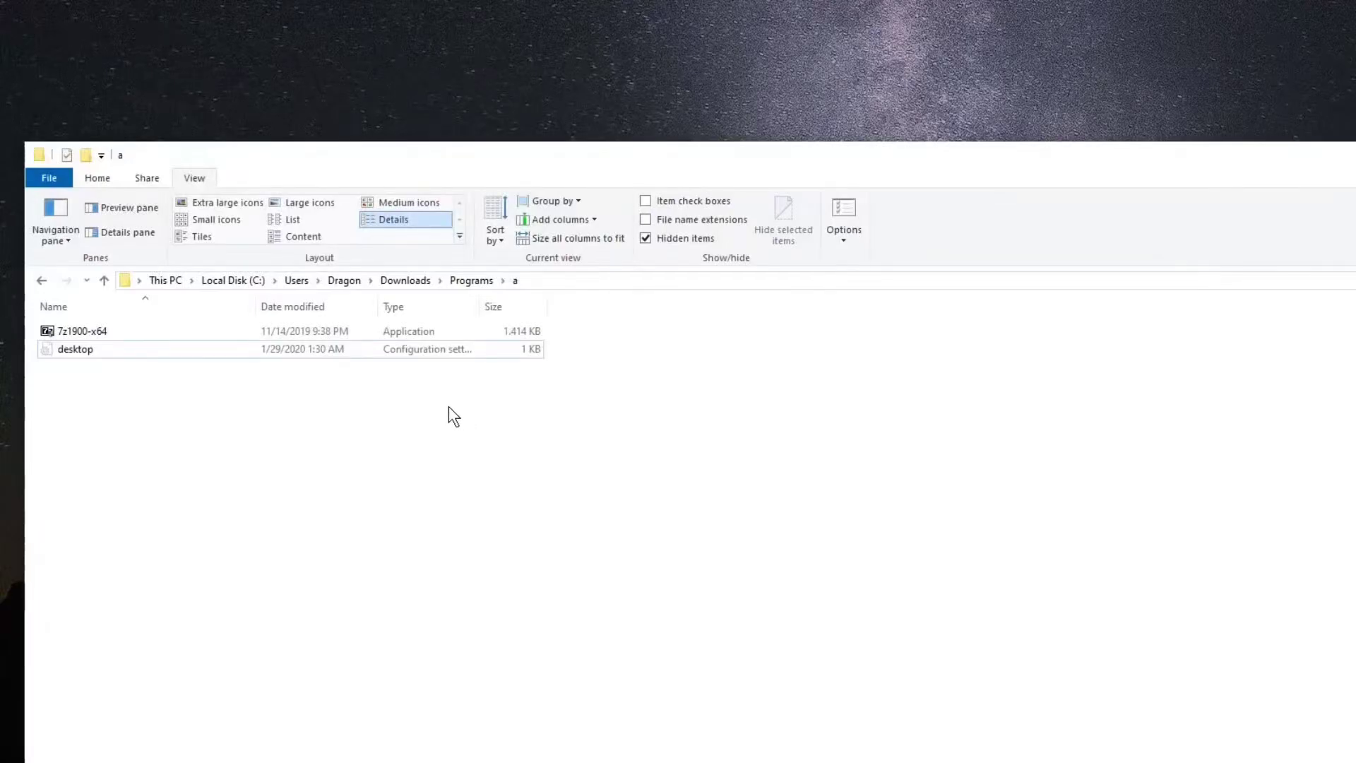
# Step: Launch the 7z1900-x64 installer to see where the pointer rests without Snap To, and cancel the setup
pyautogui.click(397, 332)
pyautogui.doubleClick(398, 332)
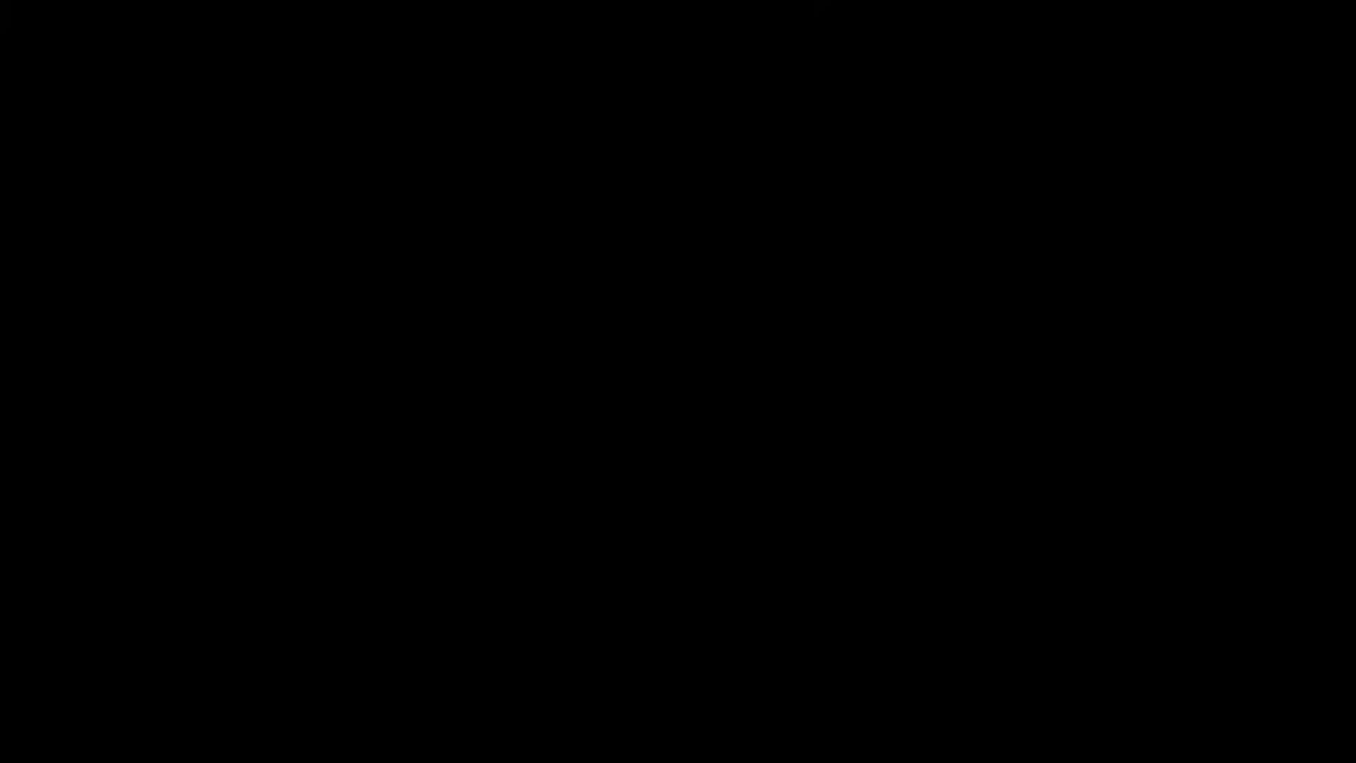
pyautogui.click(724, 574)
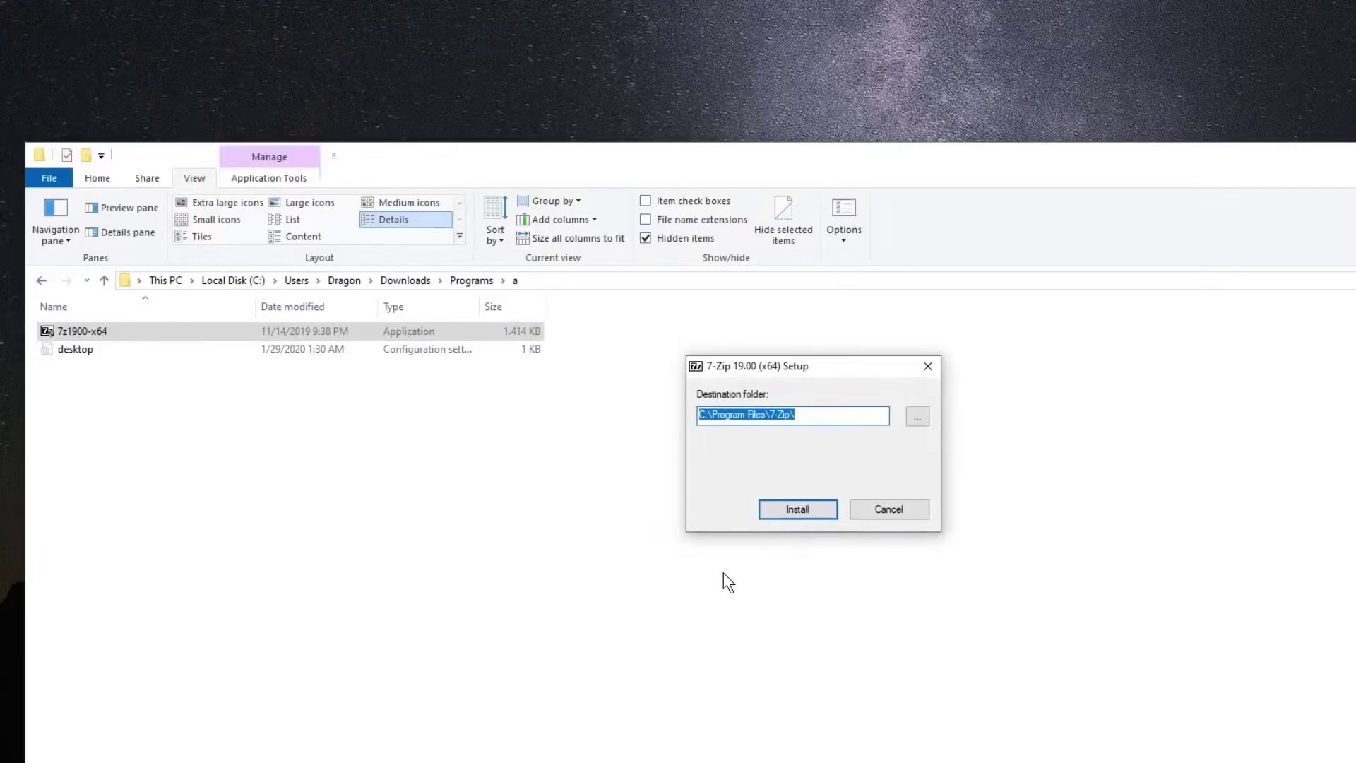
pyautogui.click(913, 514)
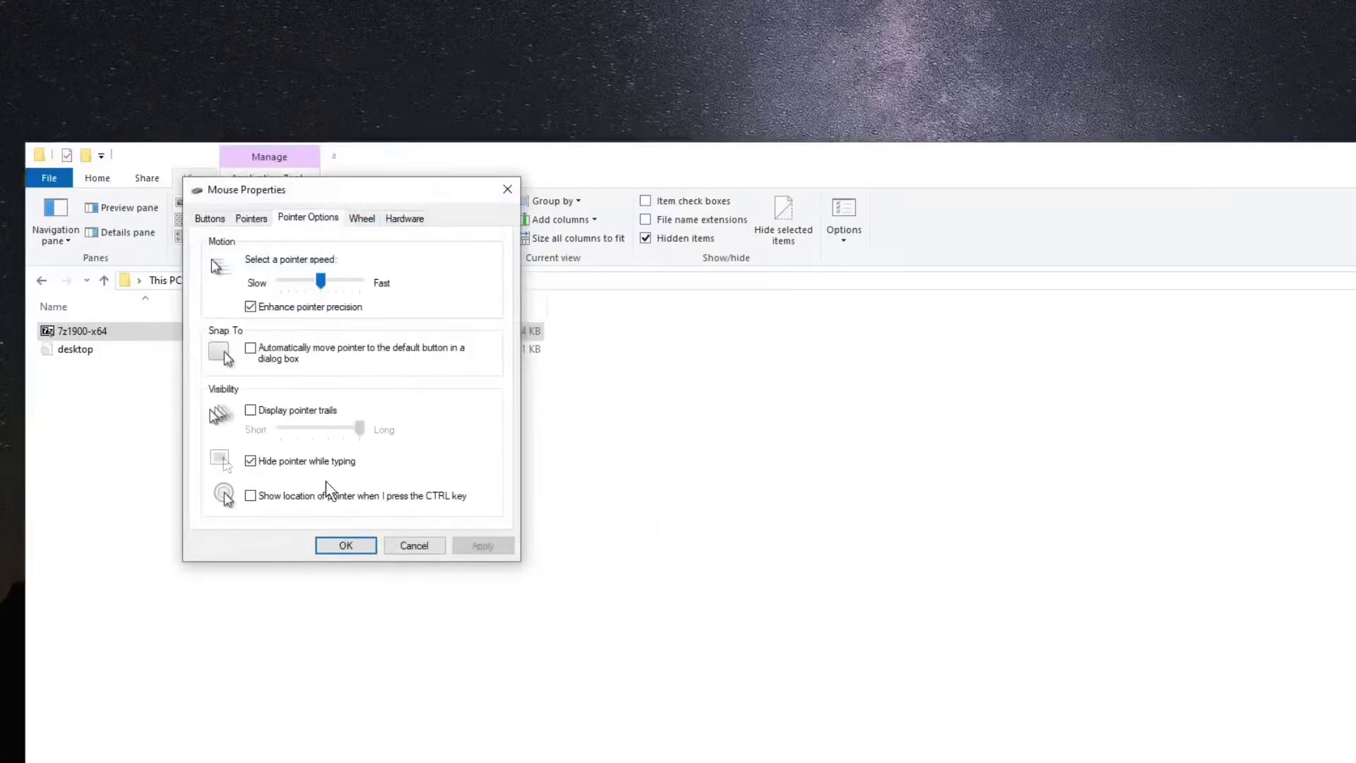
# Step: Enable and apply automatically moving the pointer to a dialog's default button, and move Mouse Properties clear of the file list
pyautogui.click(296, 353)
pyautogui.click(498, 548)
pyautogui.moveTo(405, 192); pyautogui.dragTo(1021, 111)
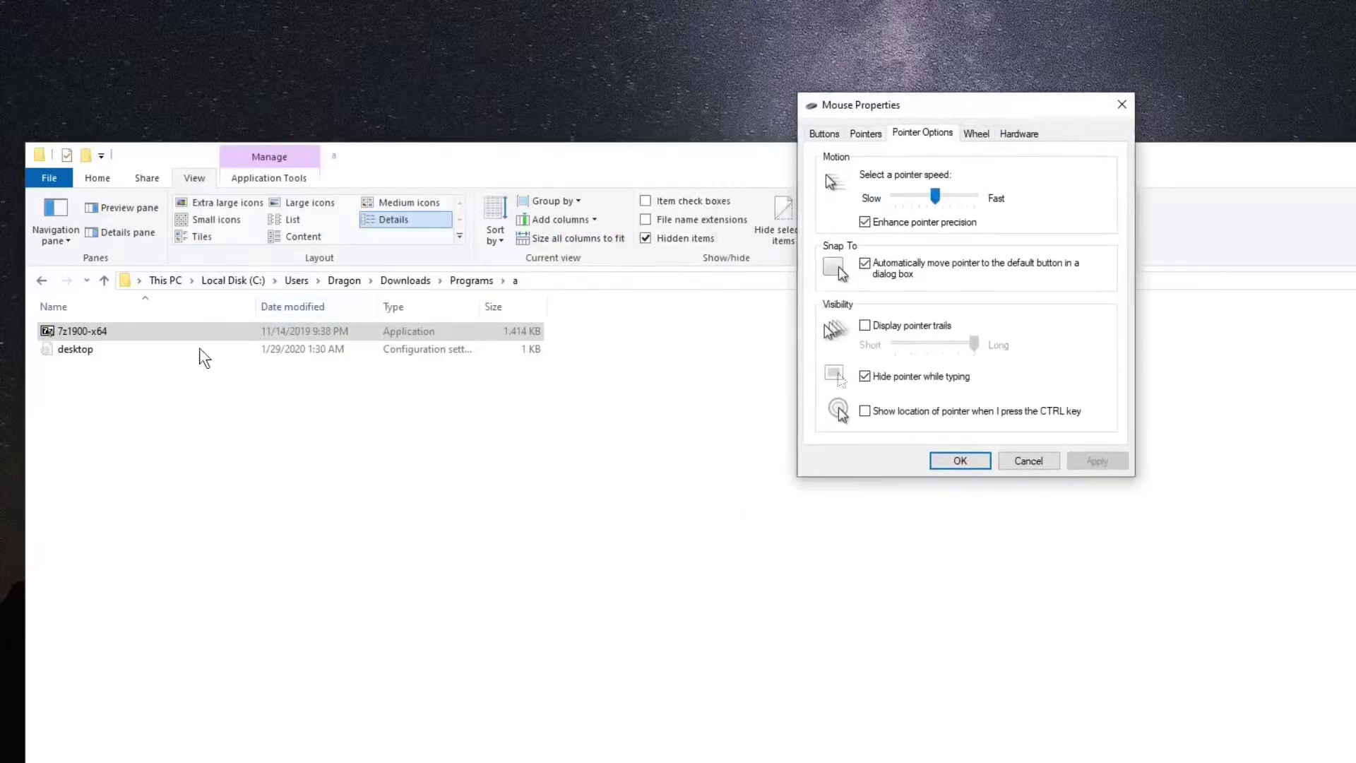
# Step: Test Snap To by launching the 7z1900-x64 installer again and cancelling its setup, keeping Mouse Properties clear of the setup dialog
pyautogui.click(156, 332)
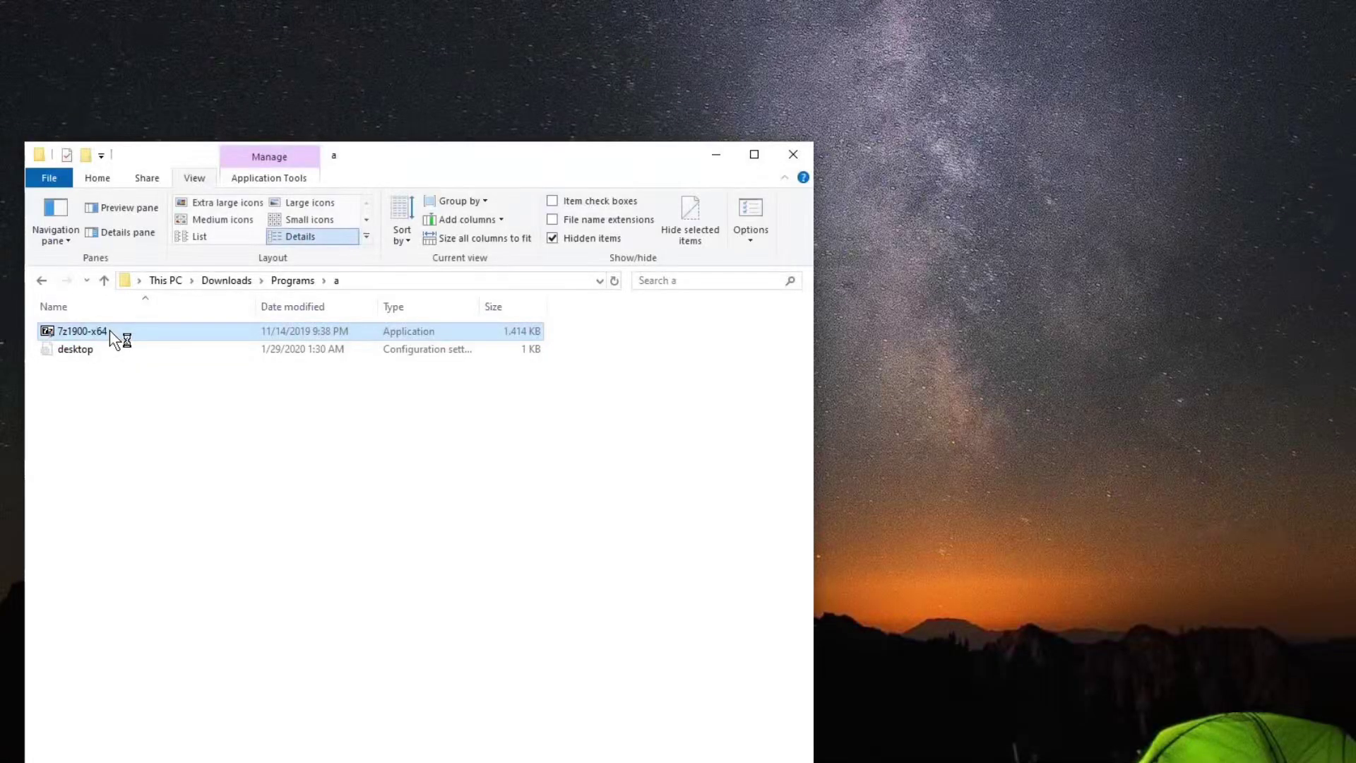
pyautogui.doubleClick(108, 329)
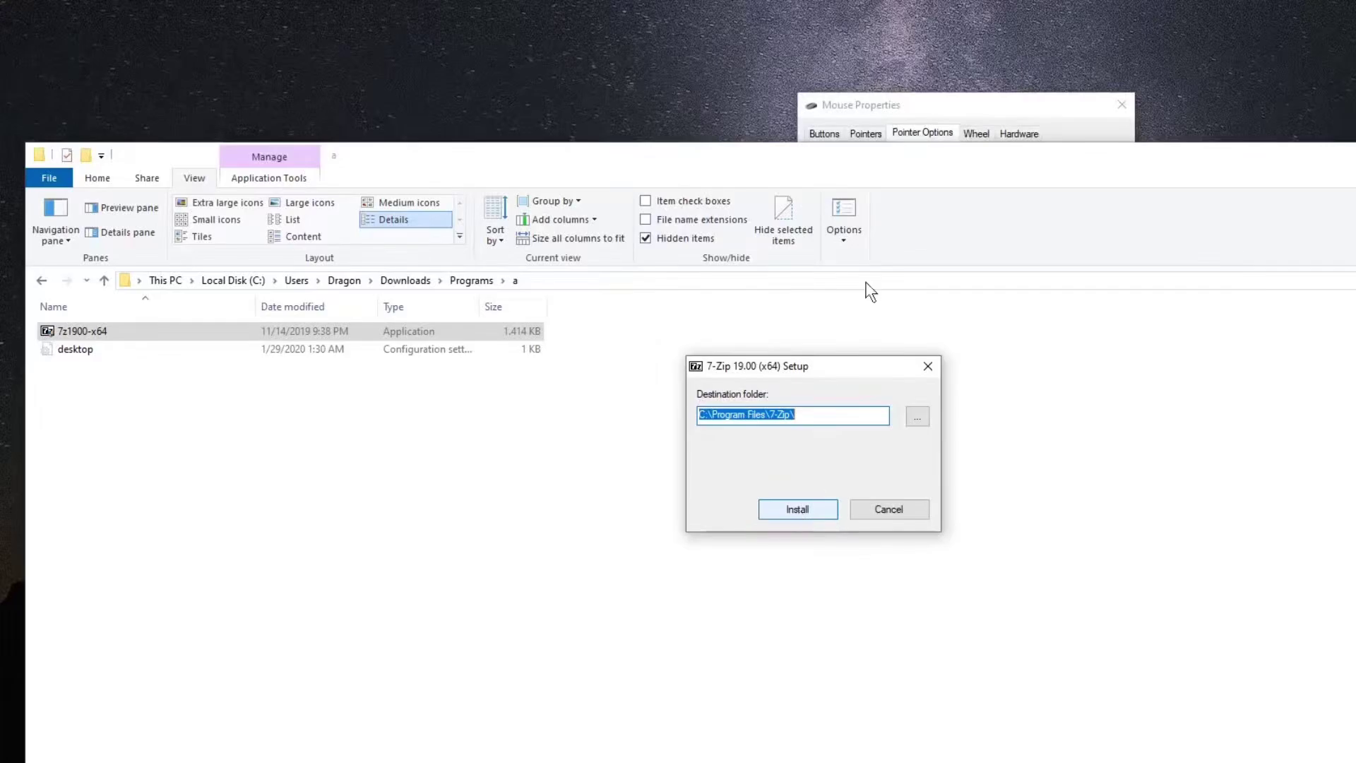
pyautogui.moveTo(922, 95); pyautogui.dragTo(1019, 112)
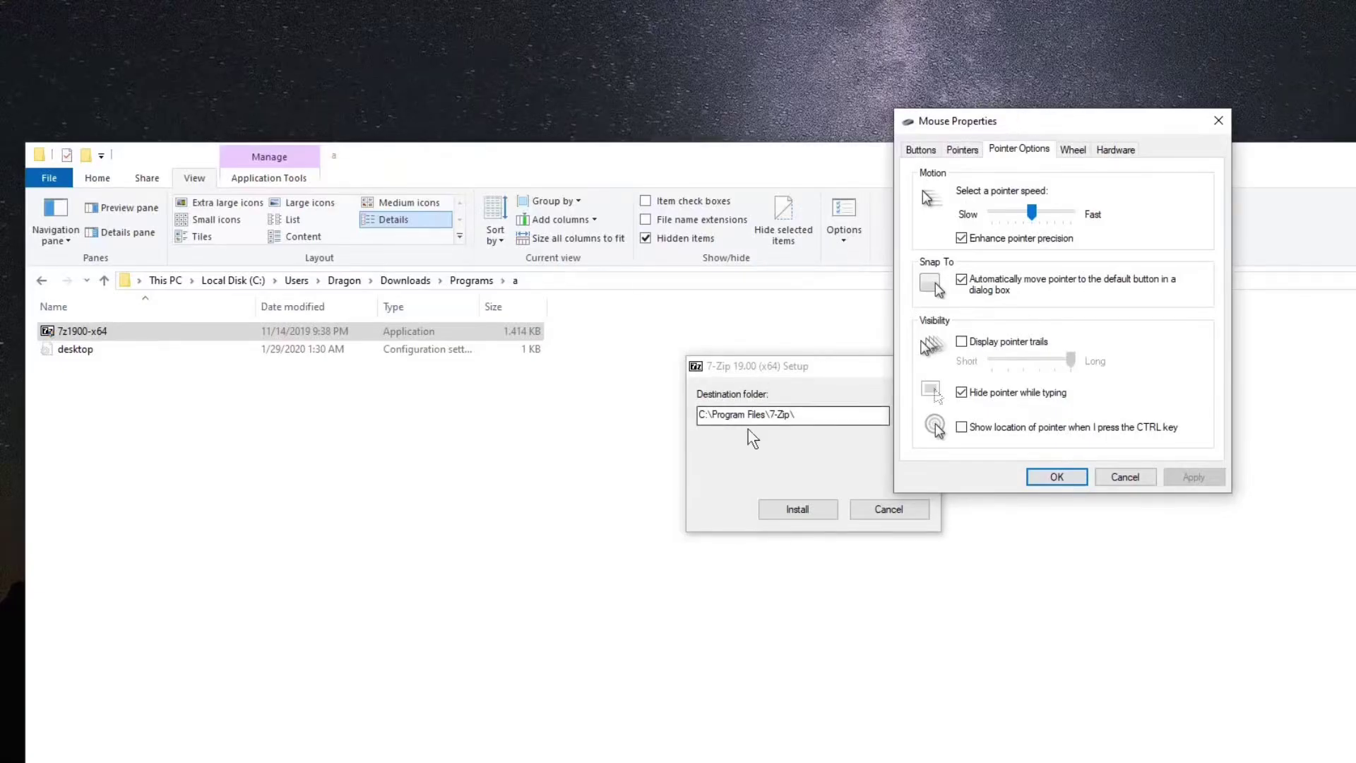
pyautogui.click(757, 460)
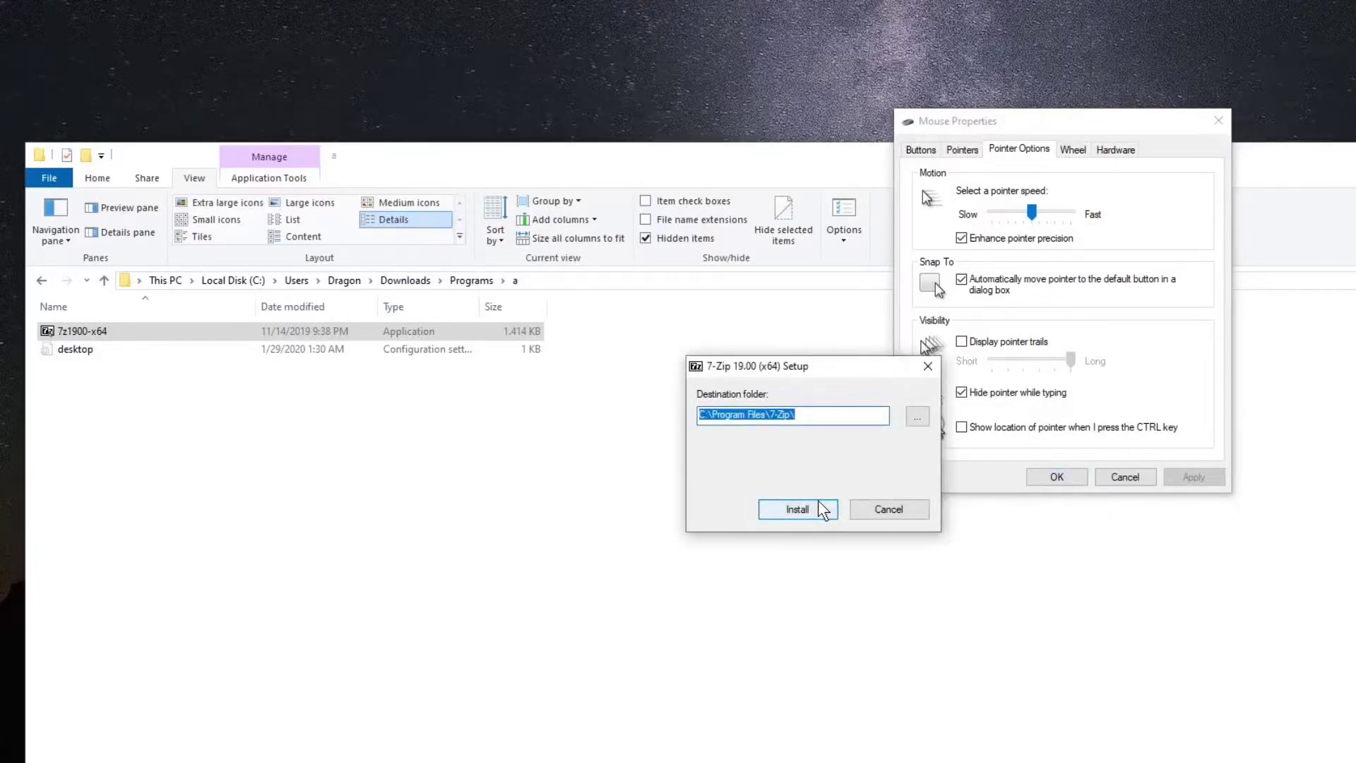
pyautogui.click(889, 510)
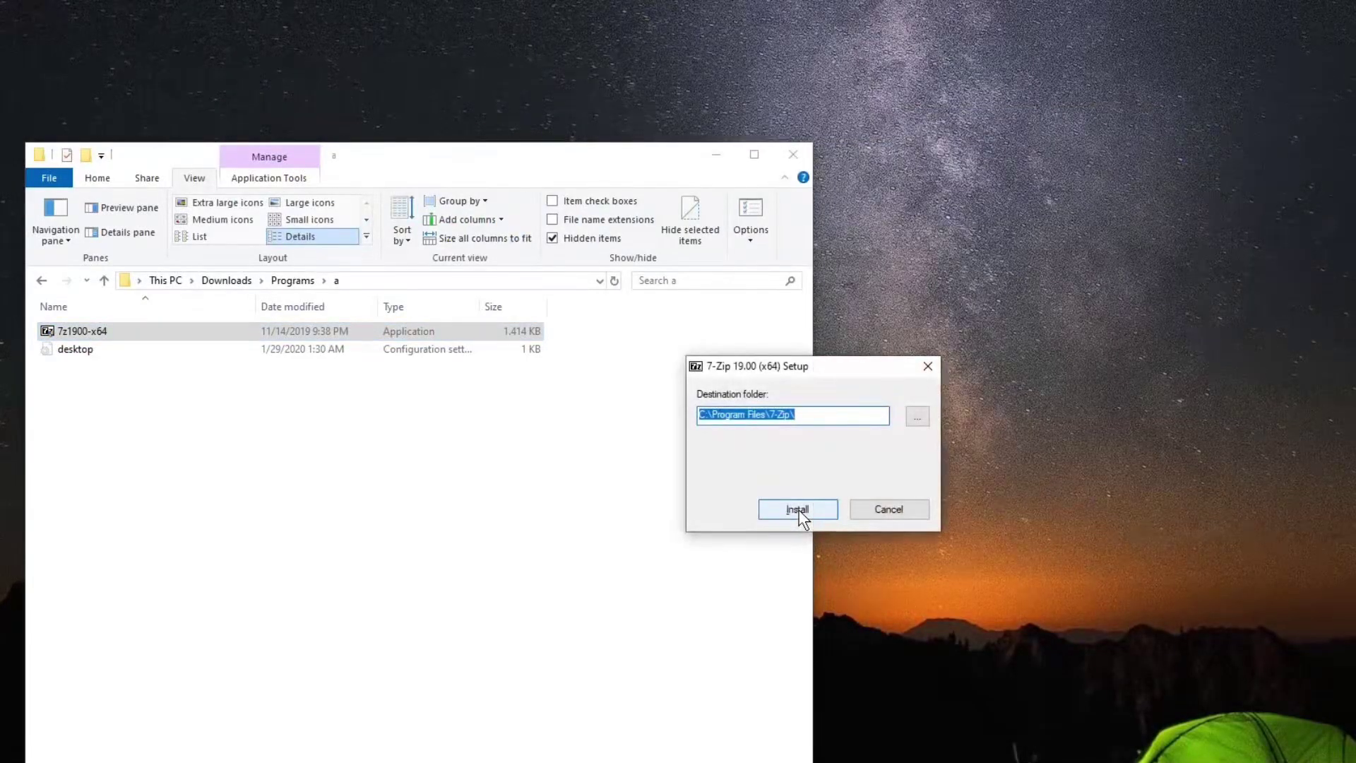
pyautogui.click(885, 512)
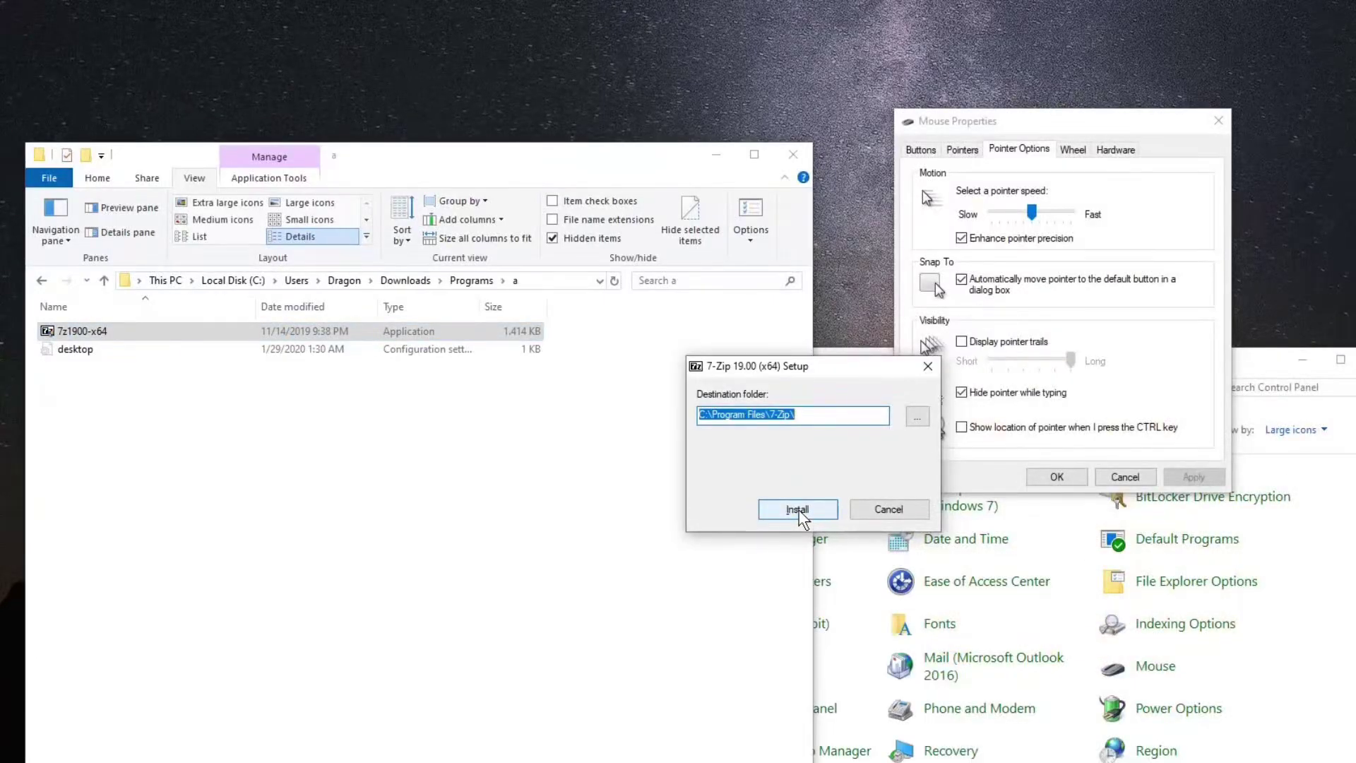
pyautogui.click(886, 509)
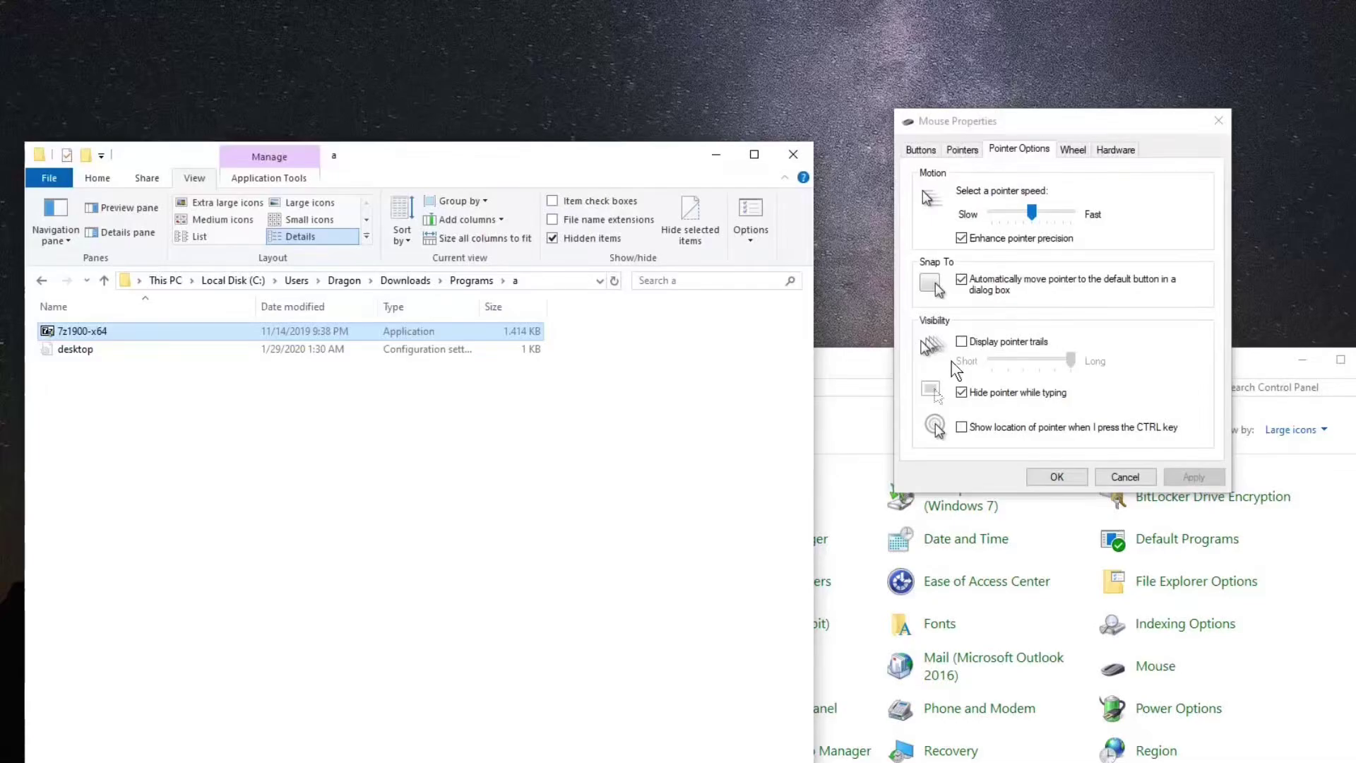
# Step: Enable pointer trails, try shorter trail lengths, and set the length to about the middle between Short and Long
pyautogui.click(971, 340)
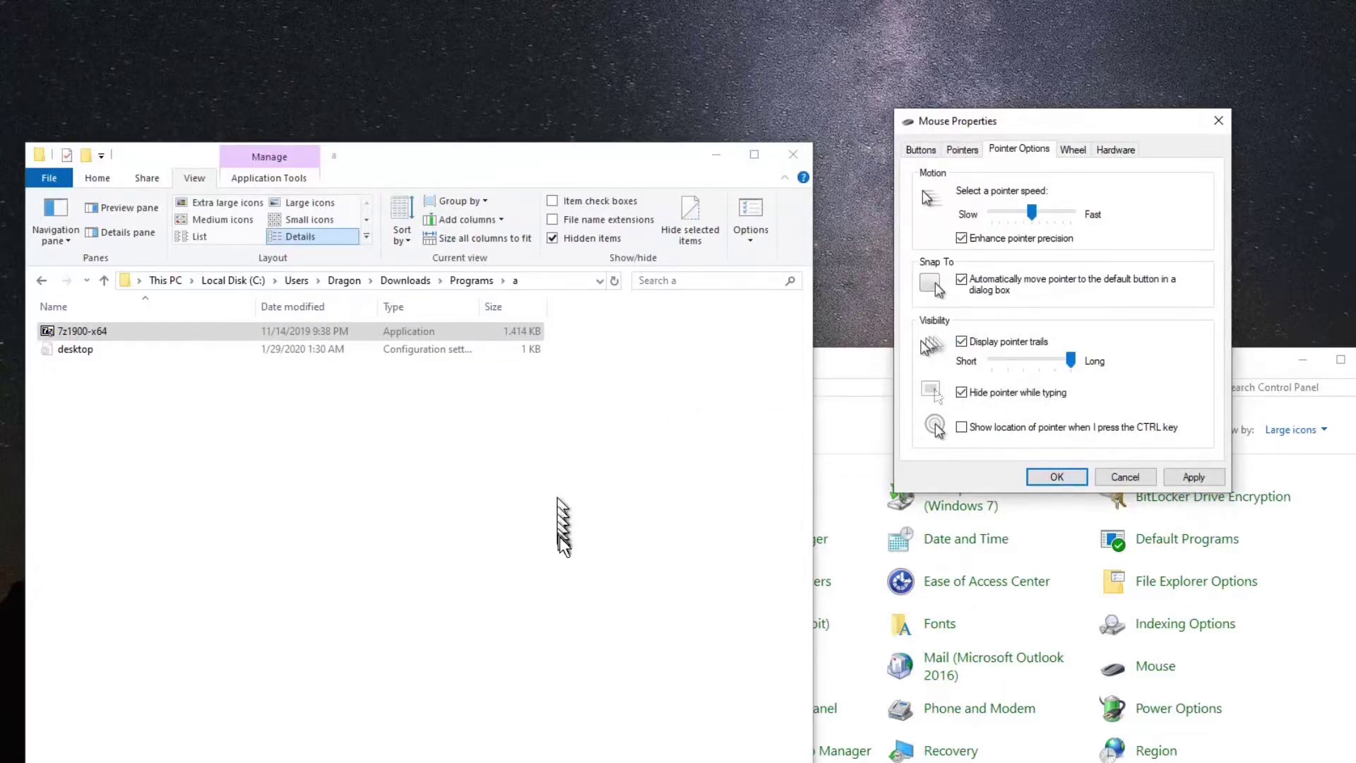
pyautogui.click(1003, 358)
pyautogui.click(1003, 359)
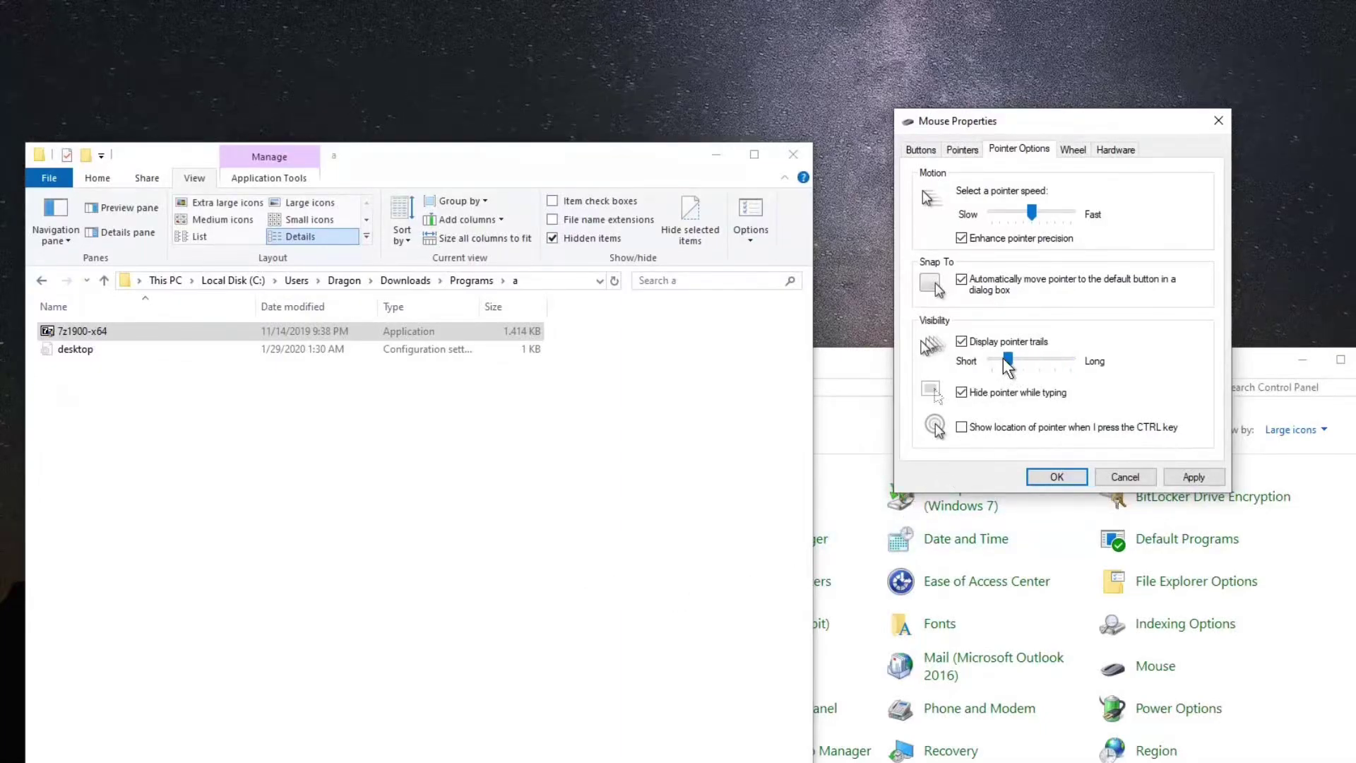
pyautogui.click(993, 361)
pyautogui.click(1032, 359)
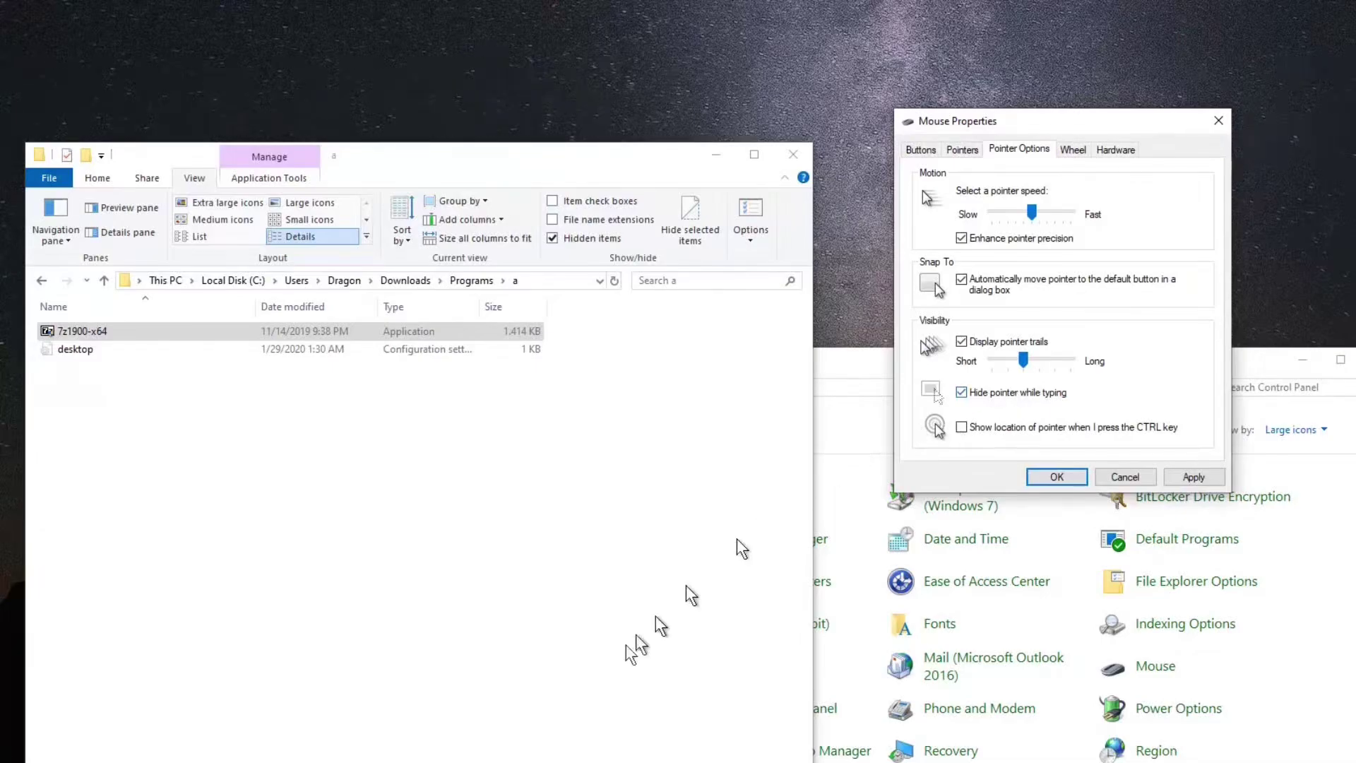
# Step: Switch to Notepad and enter the test text "sjkjdf" to check pointer hiding while typing
pyautogui.click(399, 762)
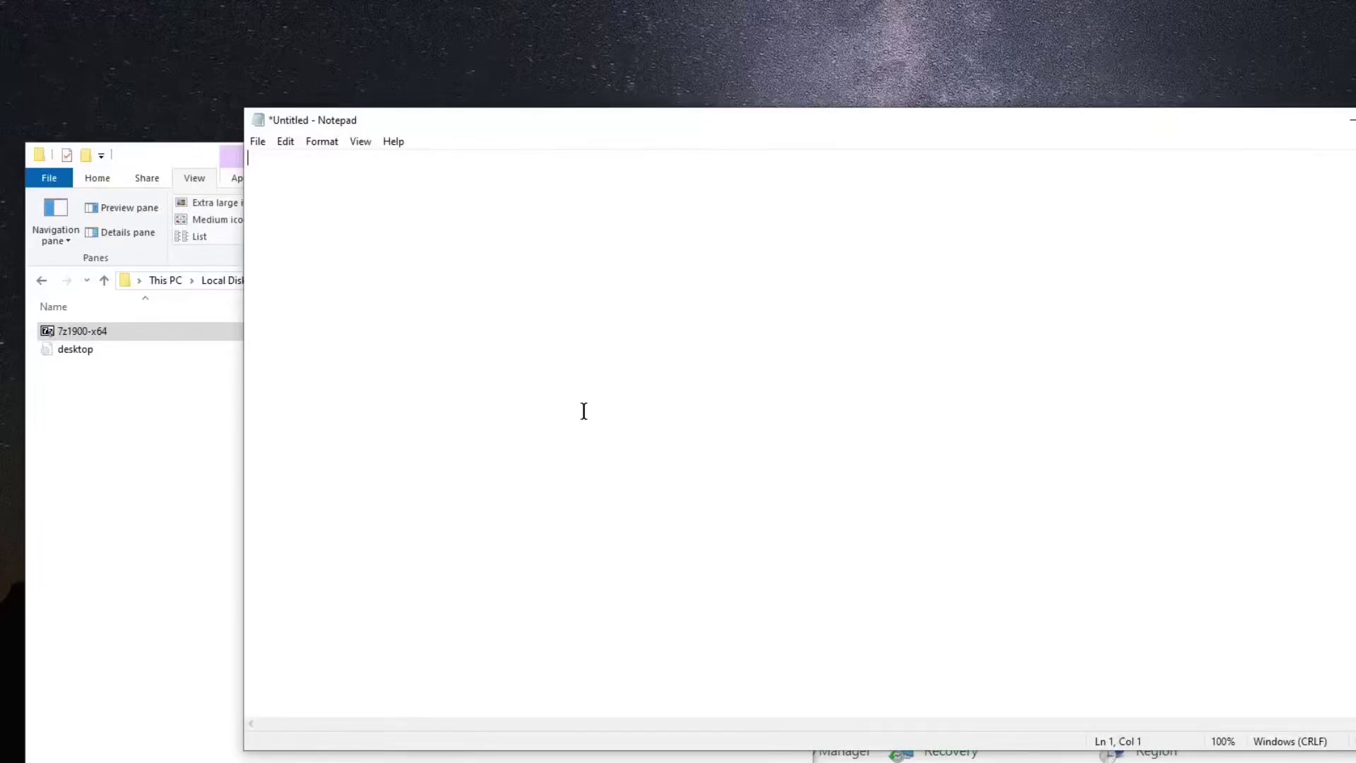
pyautogui.write('sjkjdf')
# Step: Disable and apply hiding the pointer while typing in Mouse Properties, and add "sfsdf" to the Notepad text
pyautogui.click(491, 761)
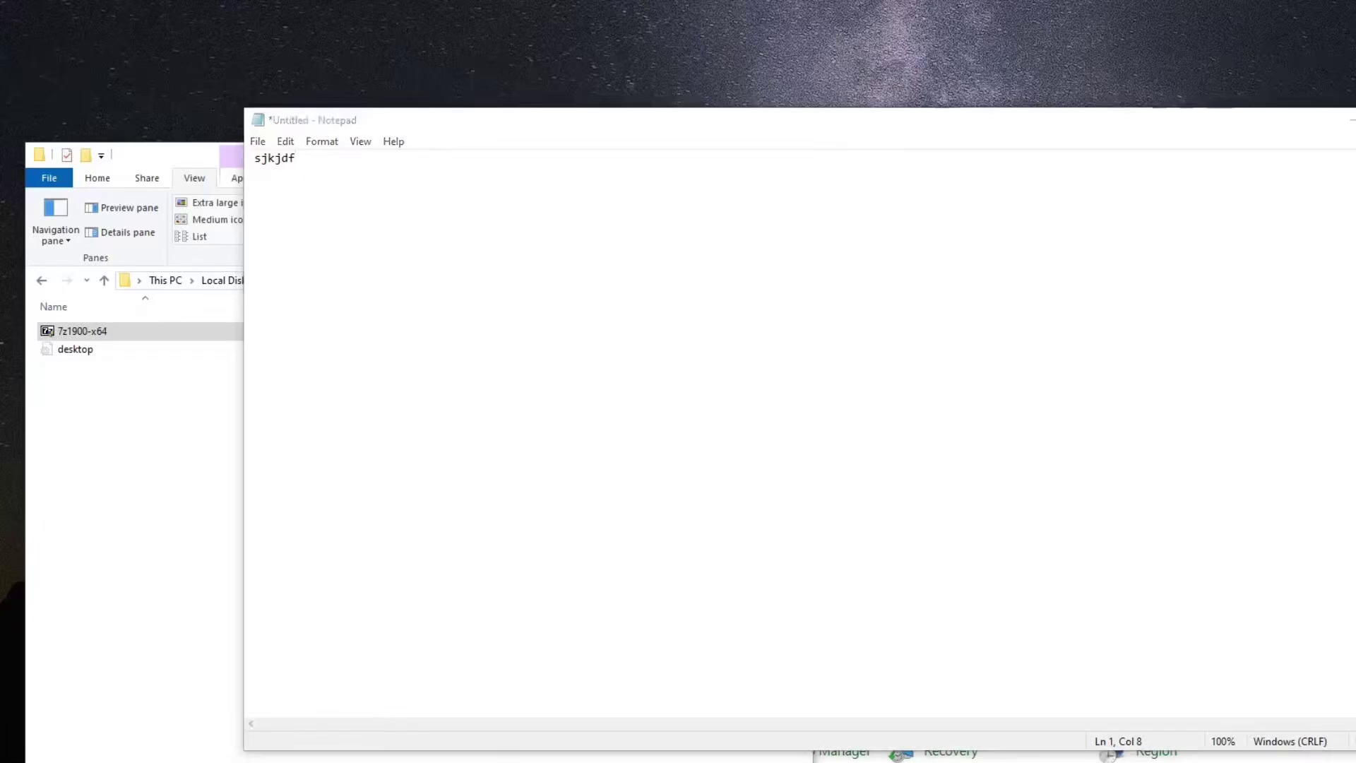
pyautogui.click(962, 393)
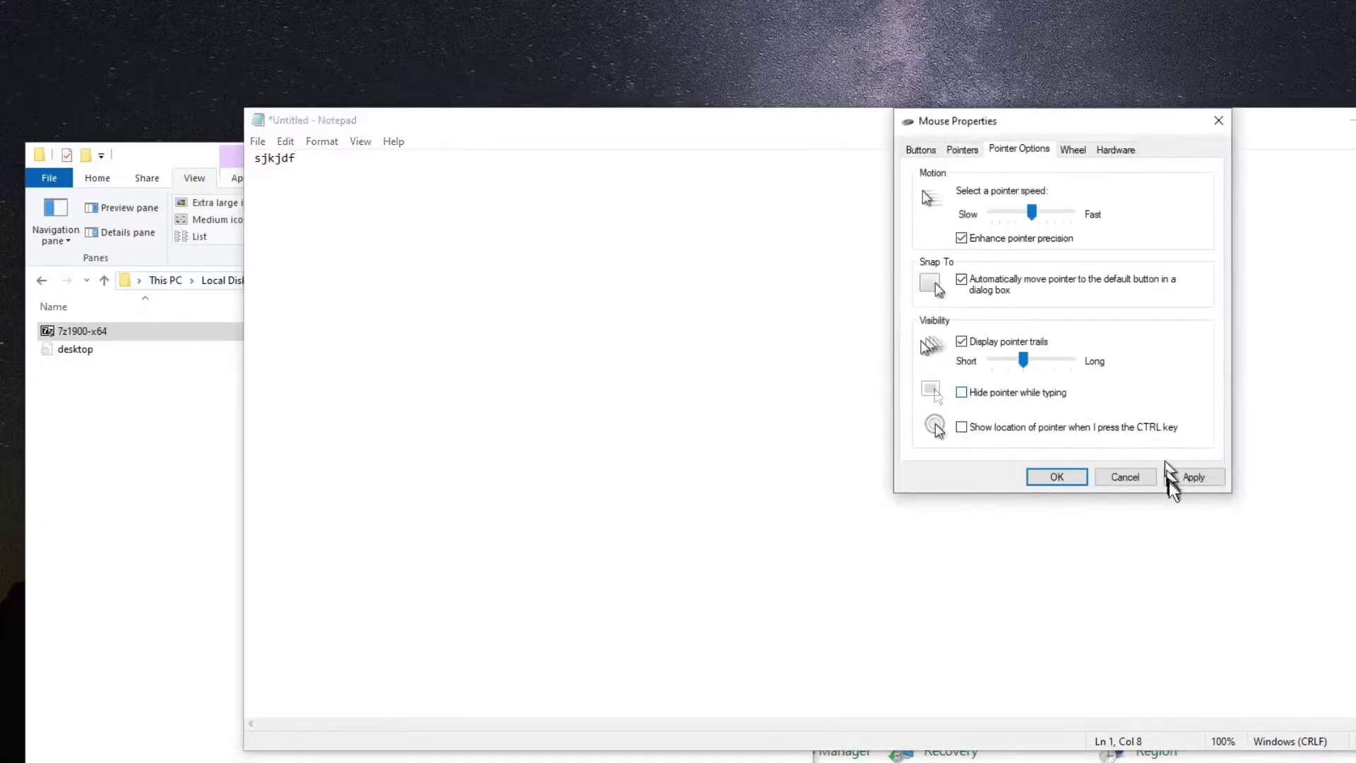
pyautogui.click(1178, 480)
pyautogui.click(642, 355)
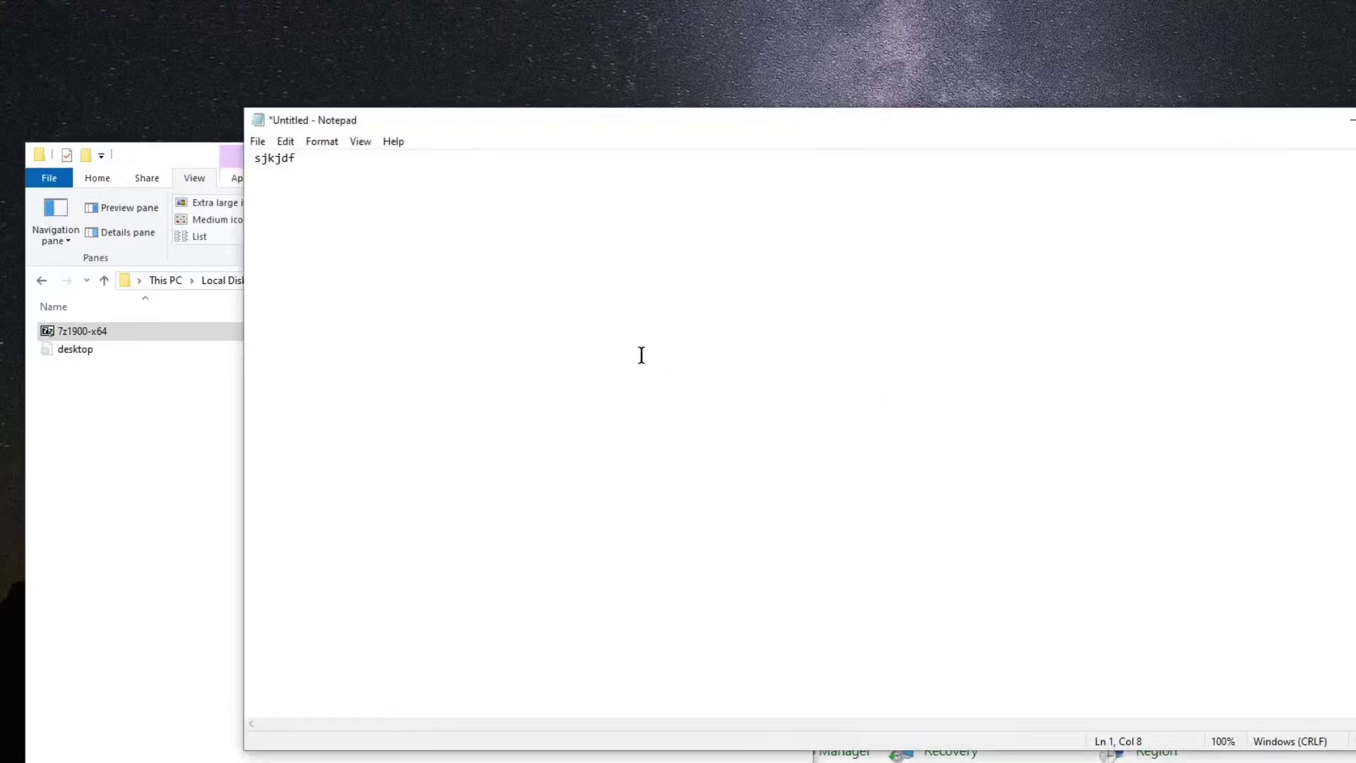
pyautogui.write('sjkjdf sfsdf')
# Step: Turn off the display of pointer trails in Mouse Properties and apply the change
pyautogui.click(461, 762)
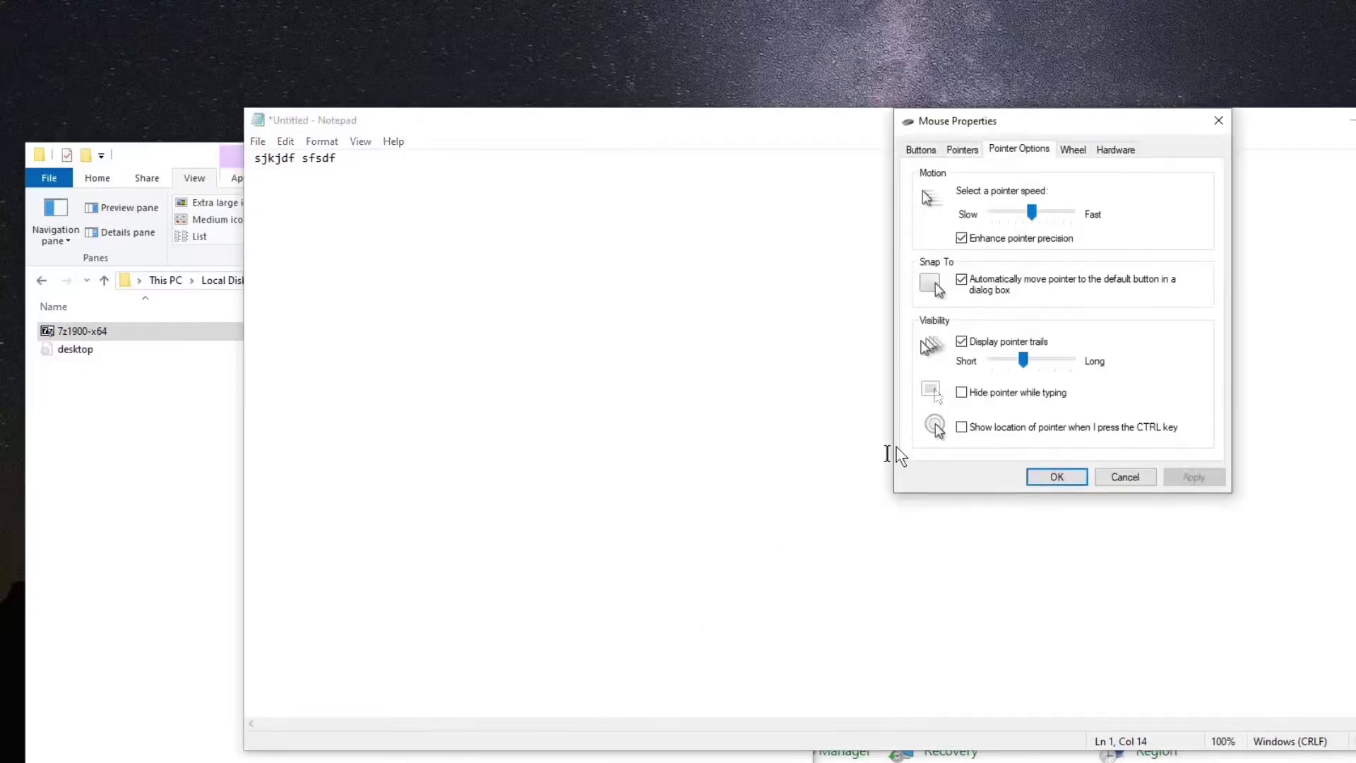
pyautogui.click(1023, 342)
pyautogui.click(1192, 477)
# Step: Add "sdf sf asf sd" to the end of the Notepad text to check the pointer while typing
pyautogui.click(741, 330)
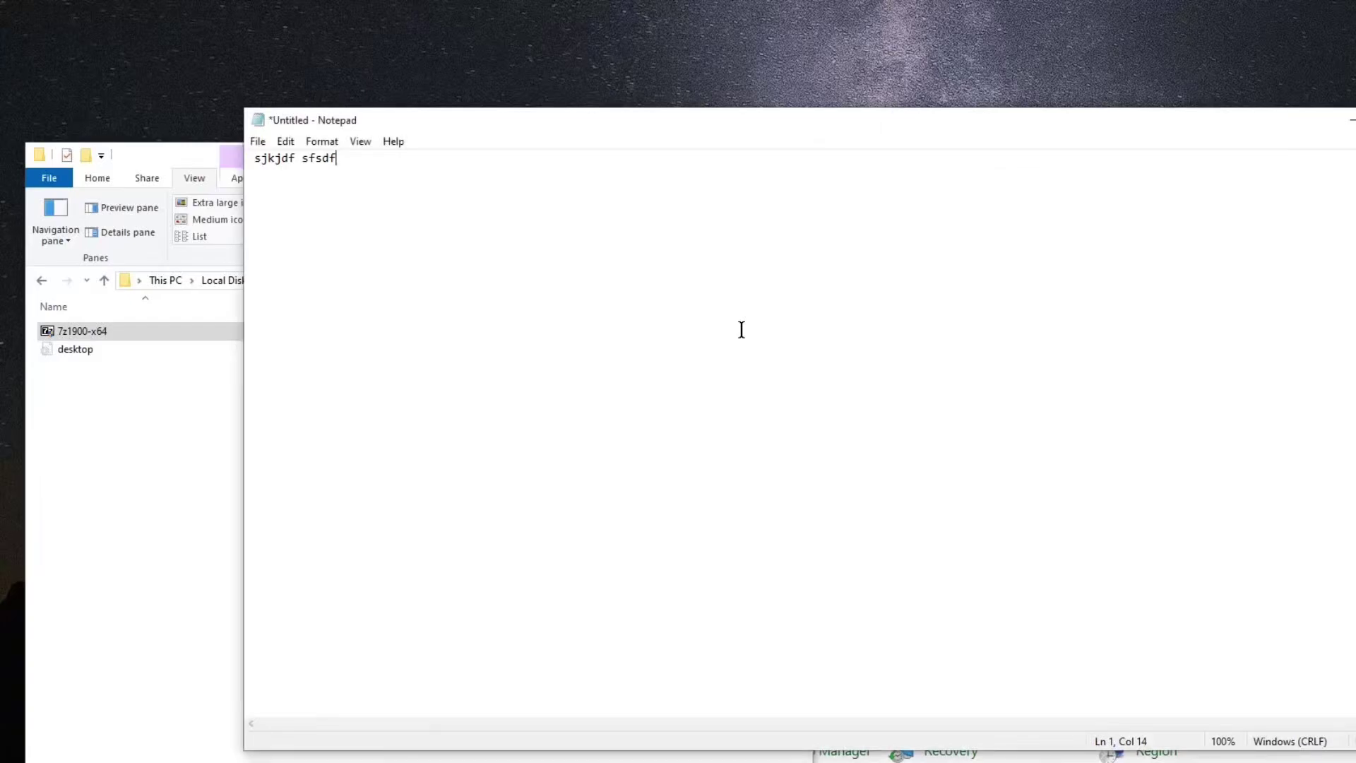
pyautogui.write('sdf sf')
pyautogui.hotkey('alt', 'Tab')
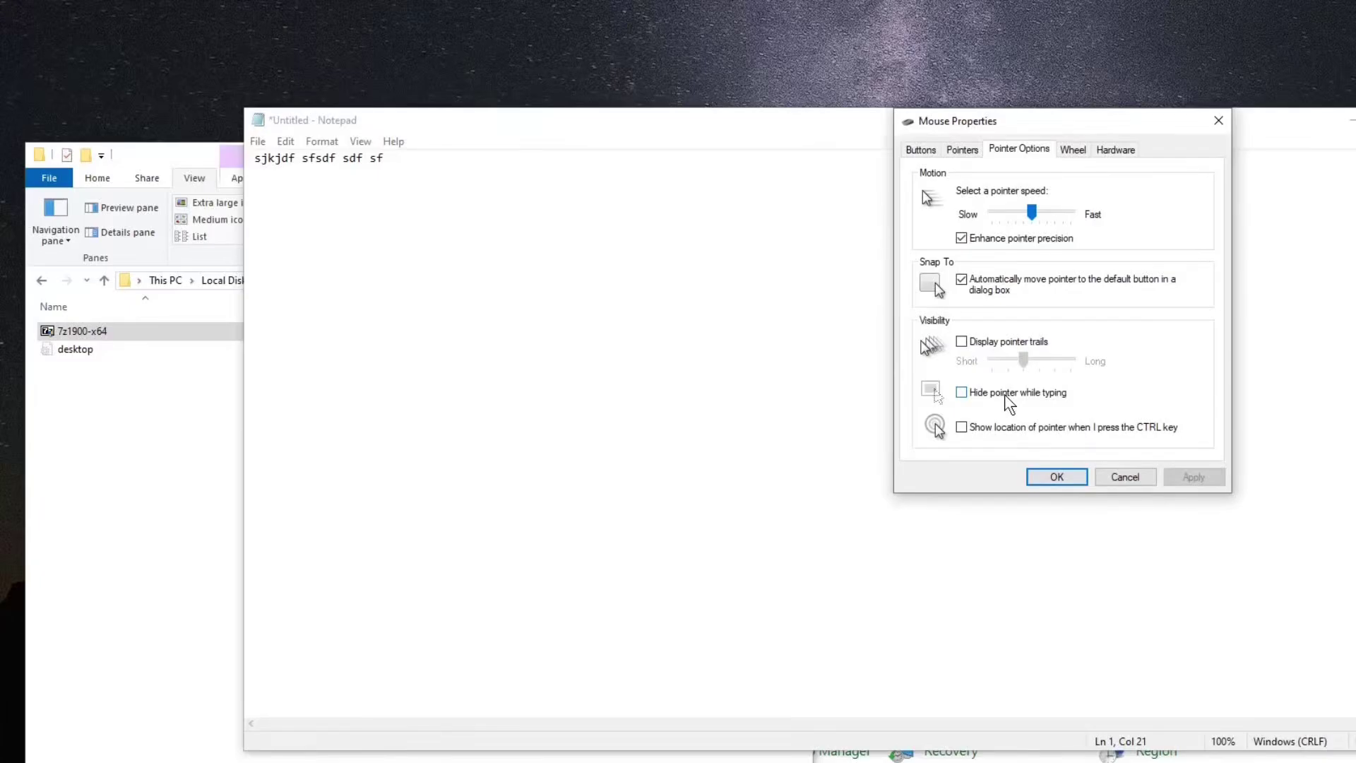
pyautogui.click(647, 300)
pyautogui.write('asf')
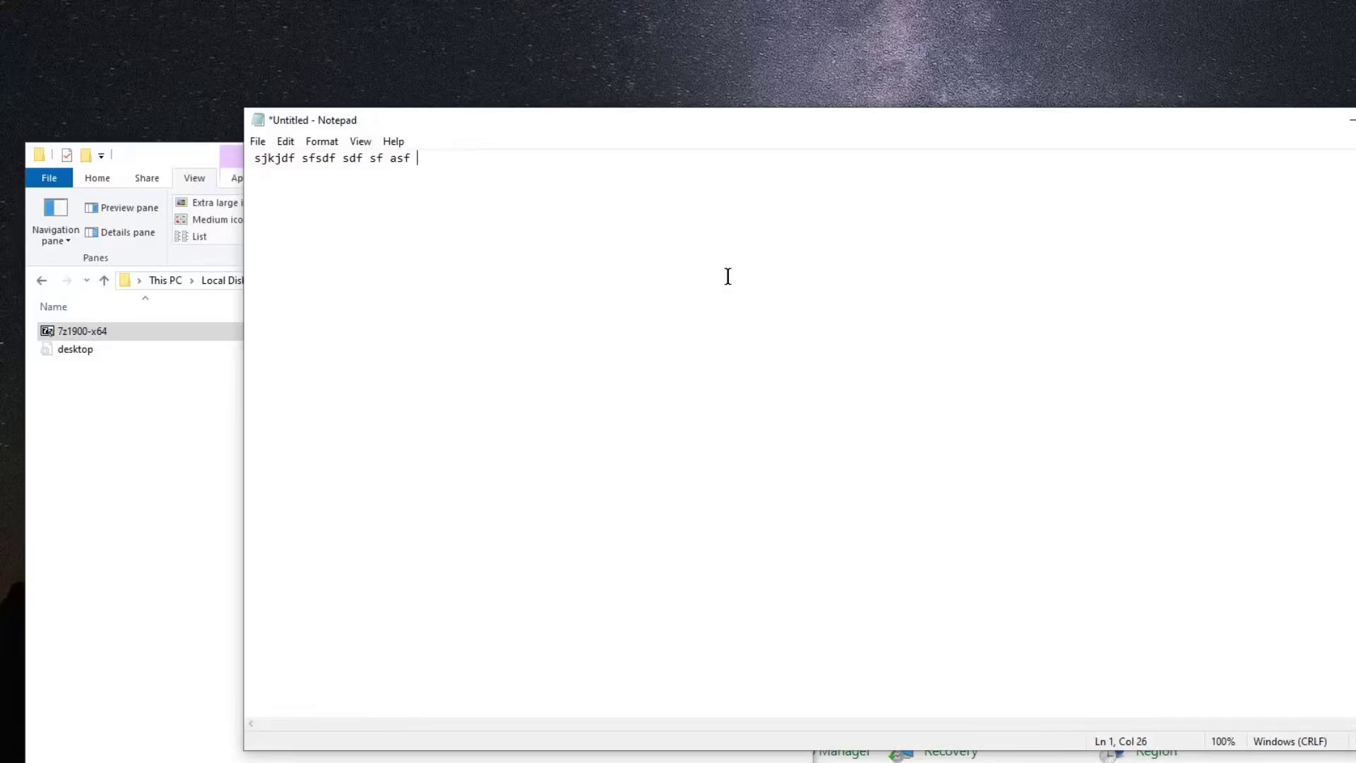
pyautogui.write('sd')
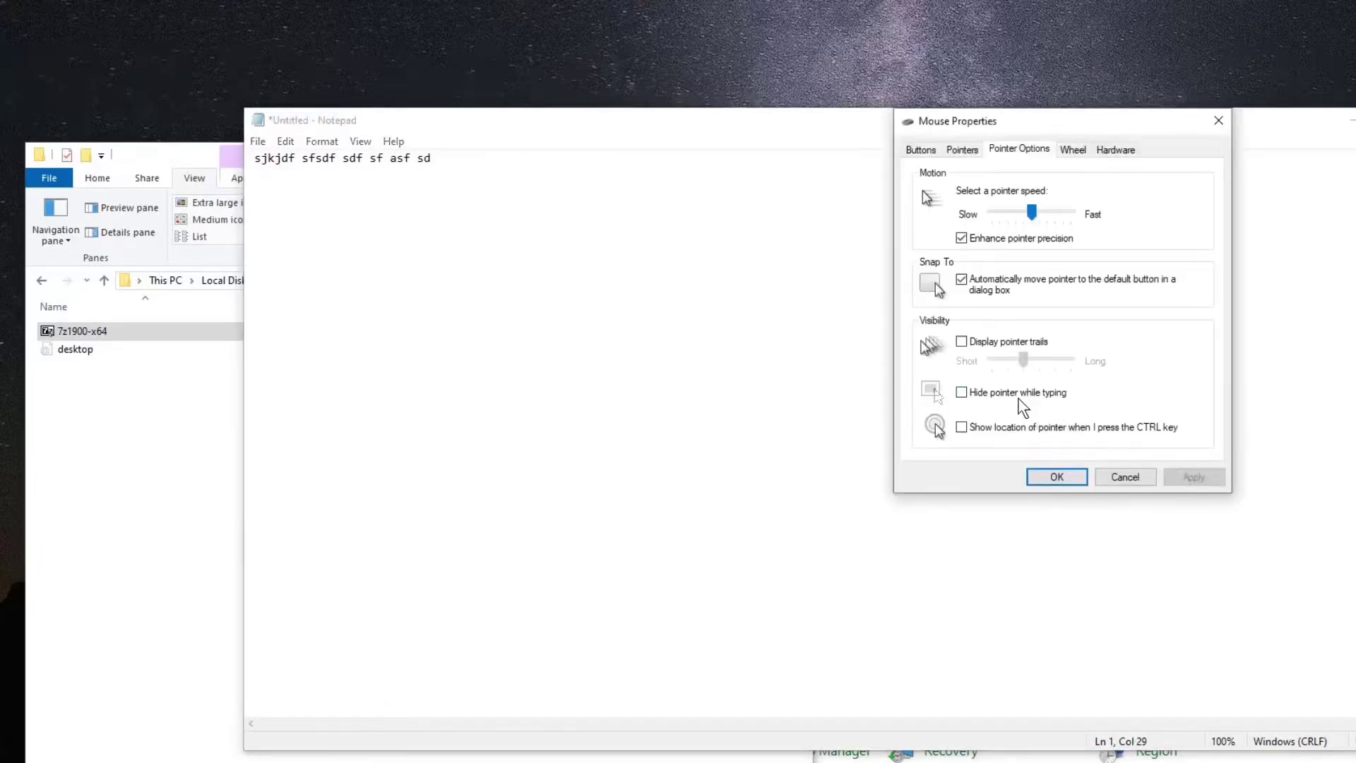
# Step: Enable and apply hiding the pointer while typing and showing the pointer location with the CTRL key in Mouse Properties
pyautogui.click(1018, 397)
pyautogui.click(1186, 479)
pyautogui.click(1098, 431)
pyautogui.click(1200, 479)
# Step: Test the pointer-location indicator by triggering it repeatedly over the Notepad text area
pyautogui.press('ctrl')
pyautogui.press('ctrl')
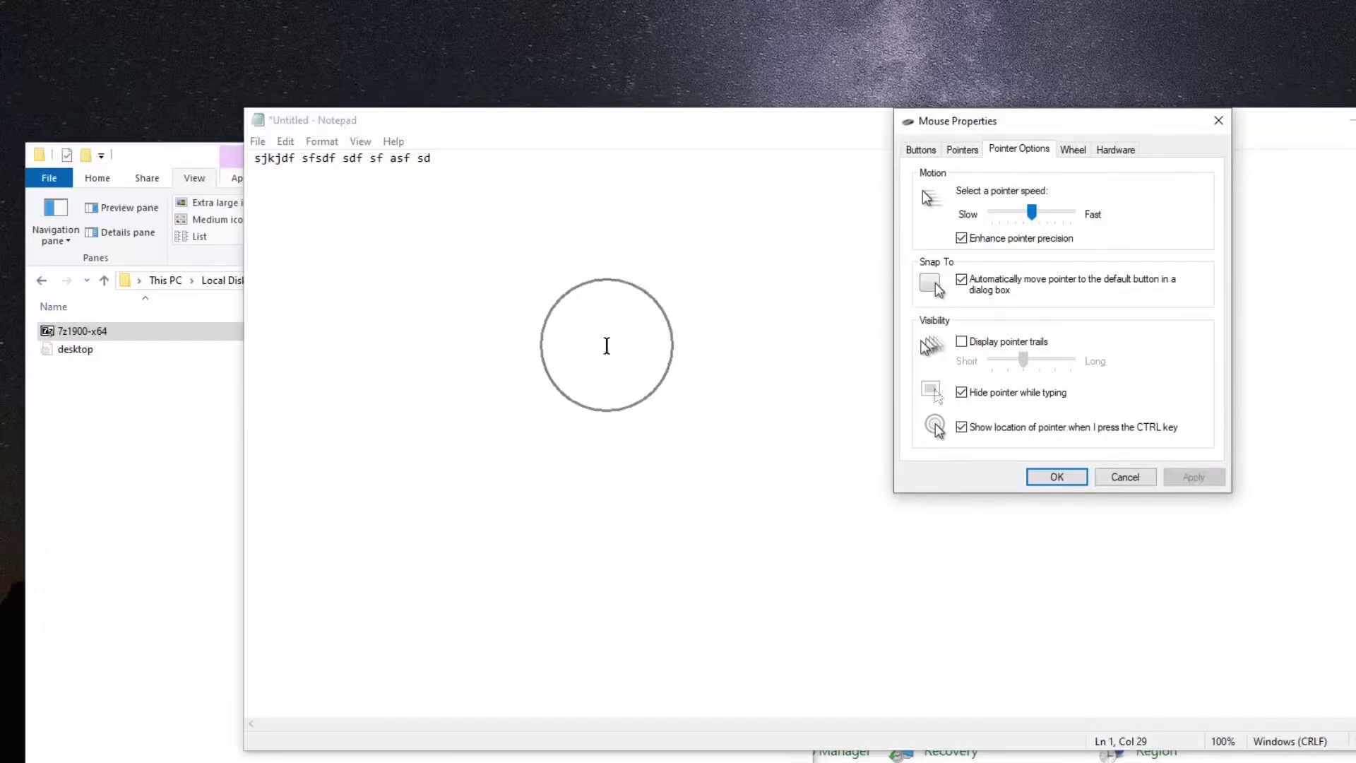
pyautogui.press('ctrl')
pyautogui.press('ctrl')
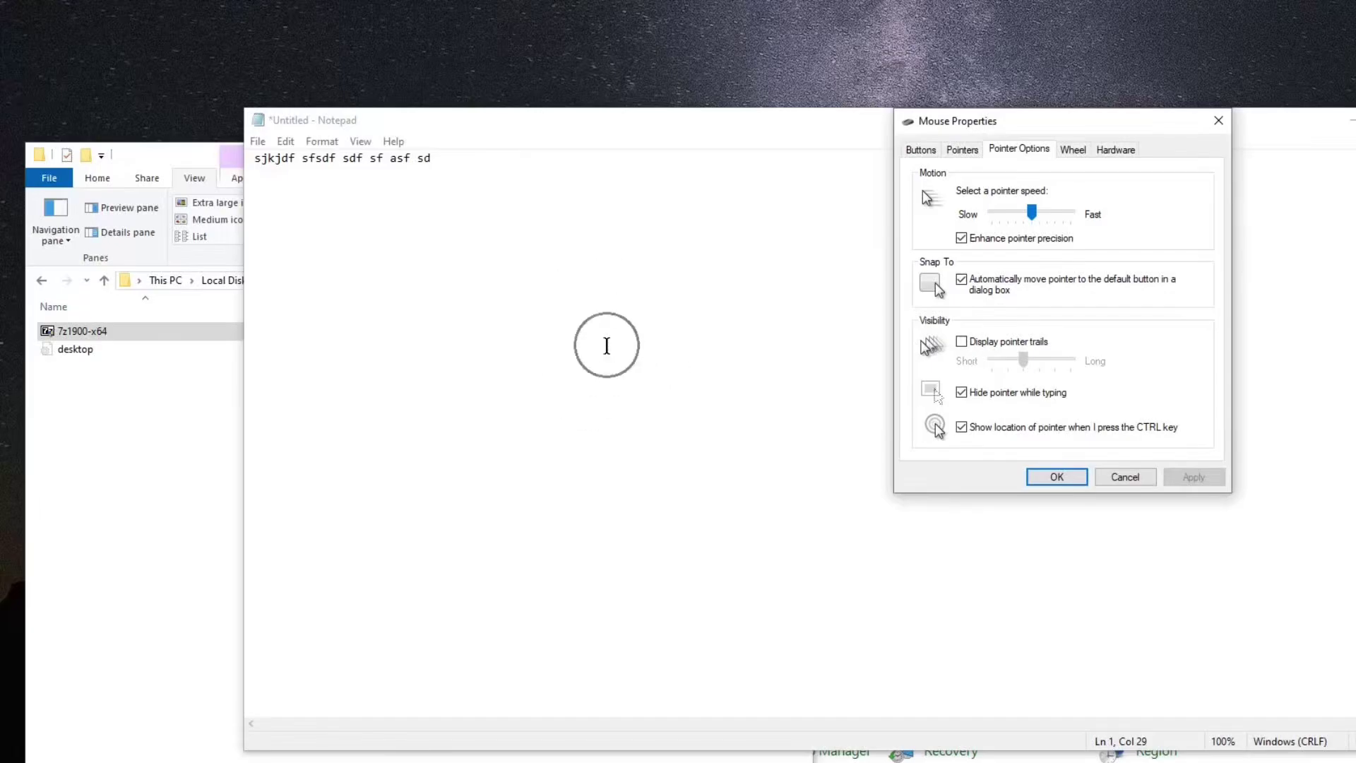
pyautogui.press('ctrl')
pyautogui.press('ctrl')
pyautogui.press('ctrl')
pyautogui.press('ctrl')
pyautogui.press('ctrl')
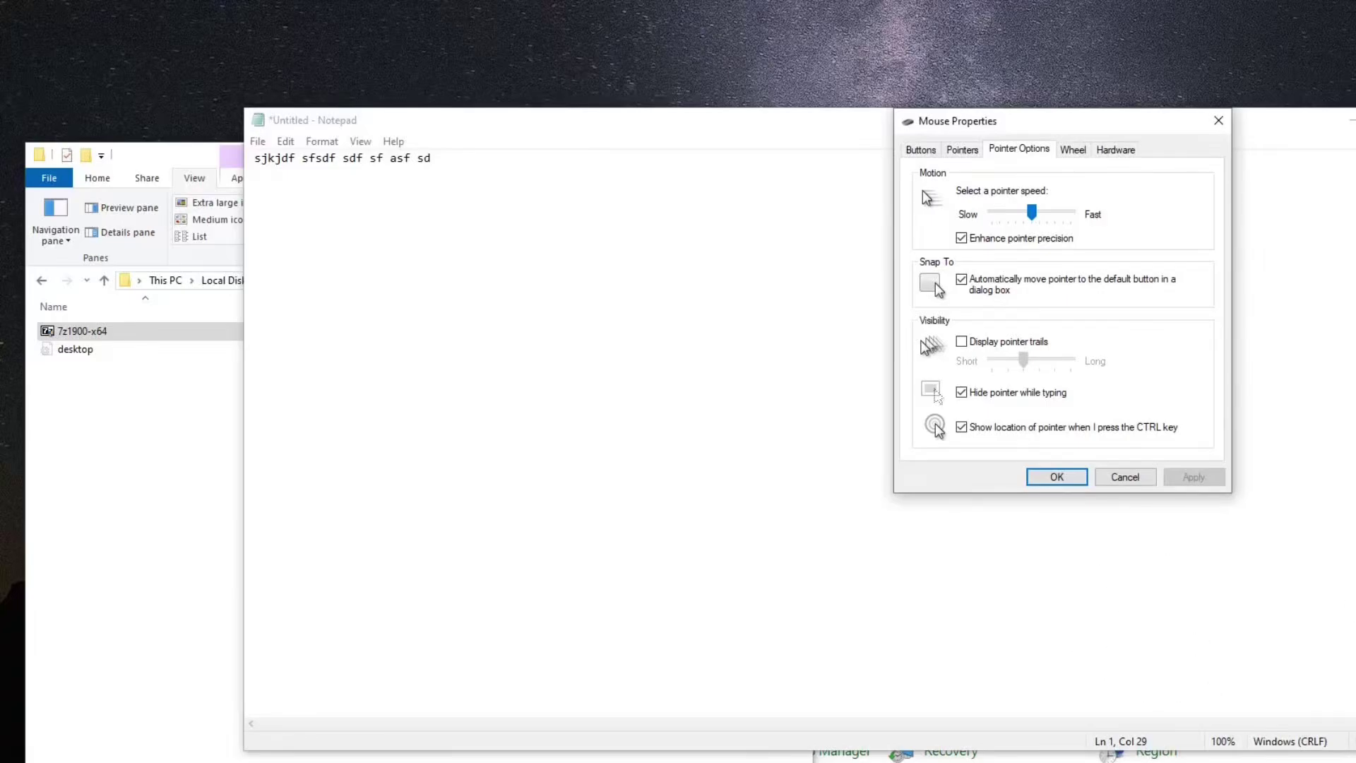